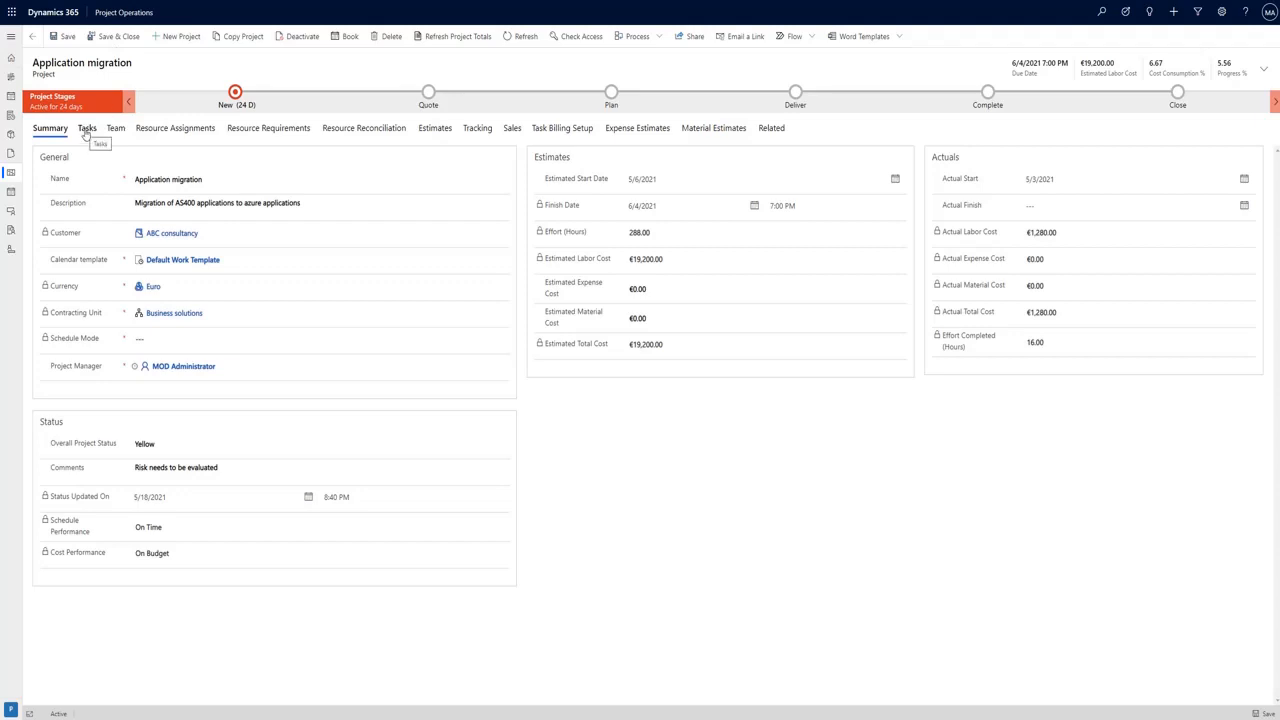
Step: In the project's tasks, copy Analysis of finance application and Analysis of risk together and paste them above the original Analysis of risk
{"action": "left_click", "coordinate": [86, 134]}
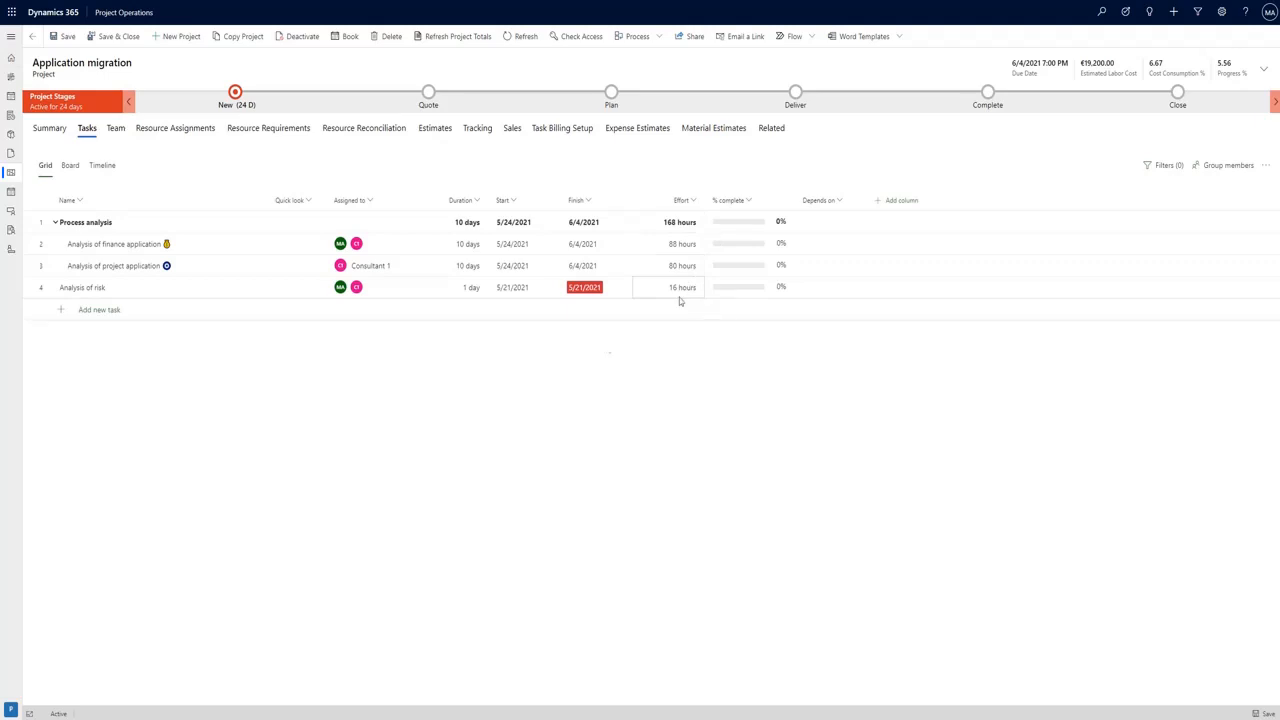
{"action": "left_click", "coordinate": [42, 289]}
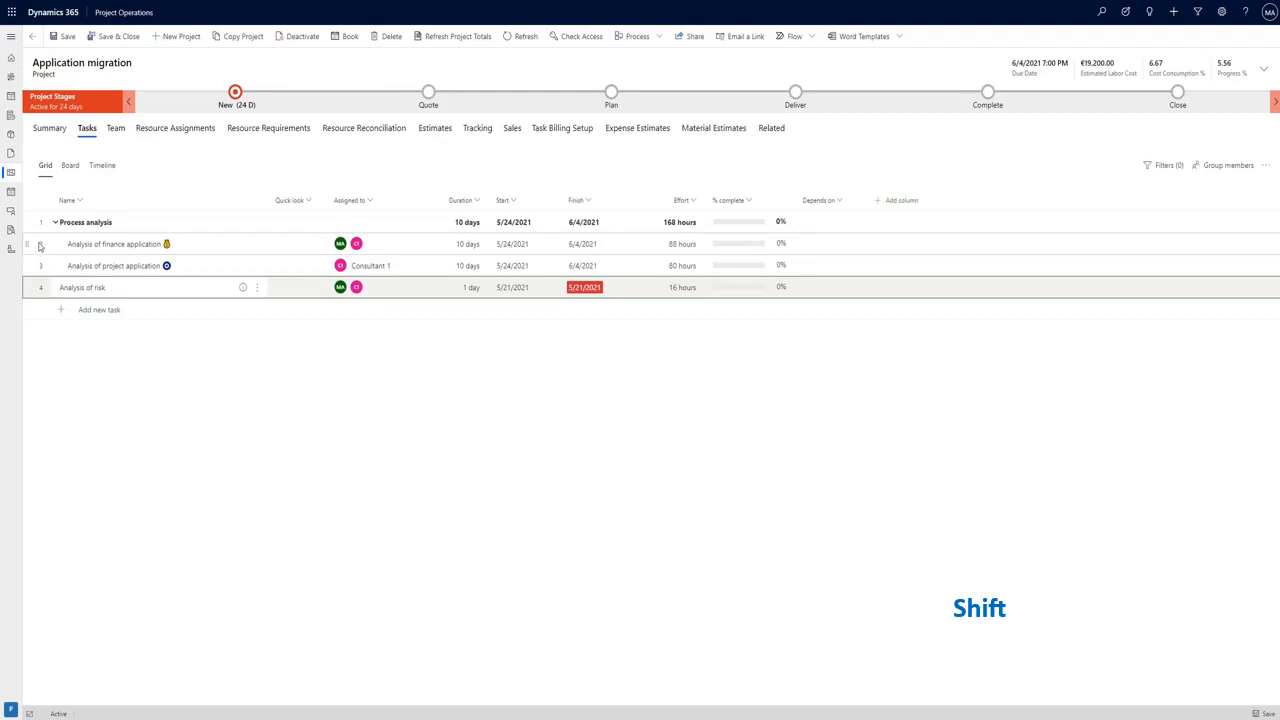
{"action": "left_click", "coordinate": [40, 246], "text": "shift"}
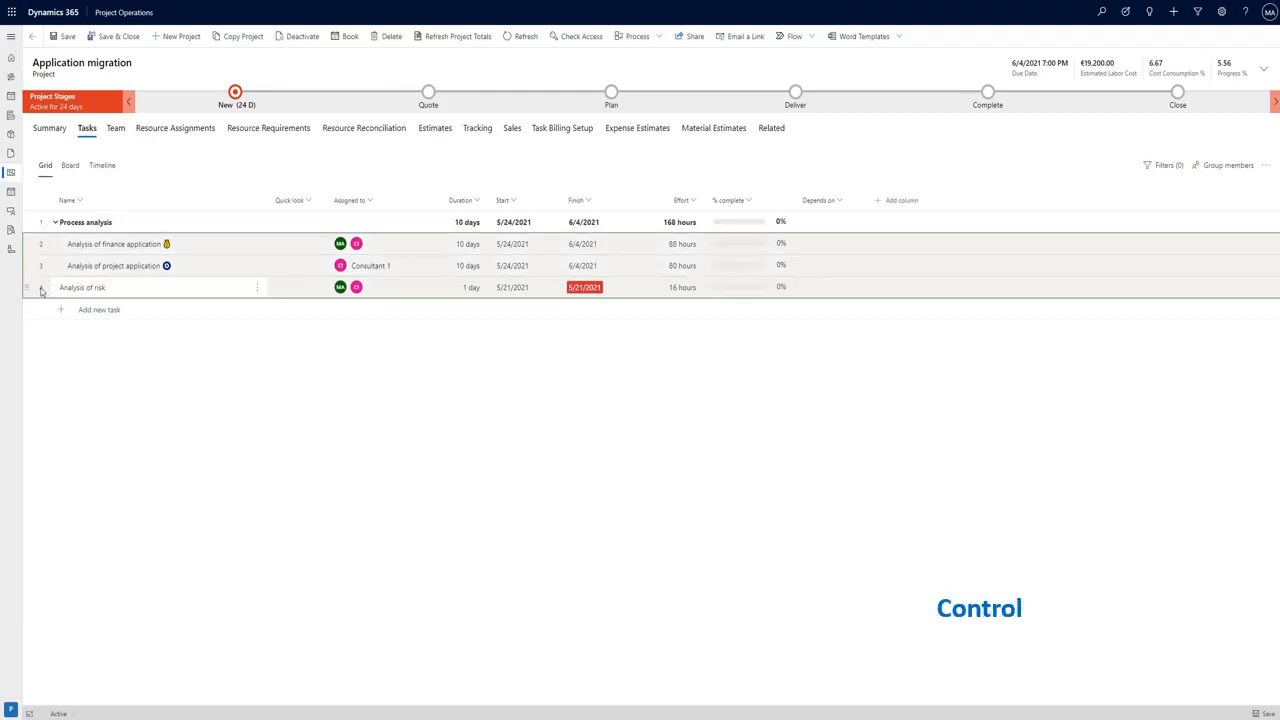
{"action": "left_click", "coordinate": [42, 289], "text": "ctrl"}
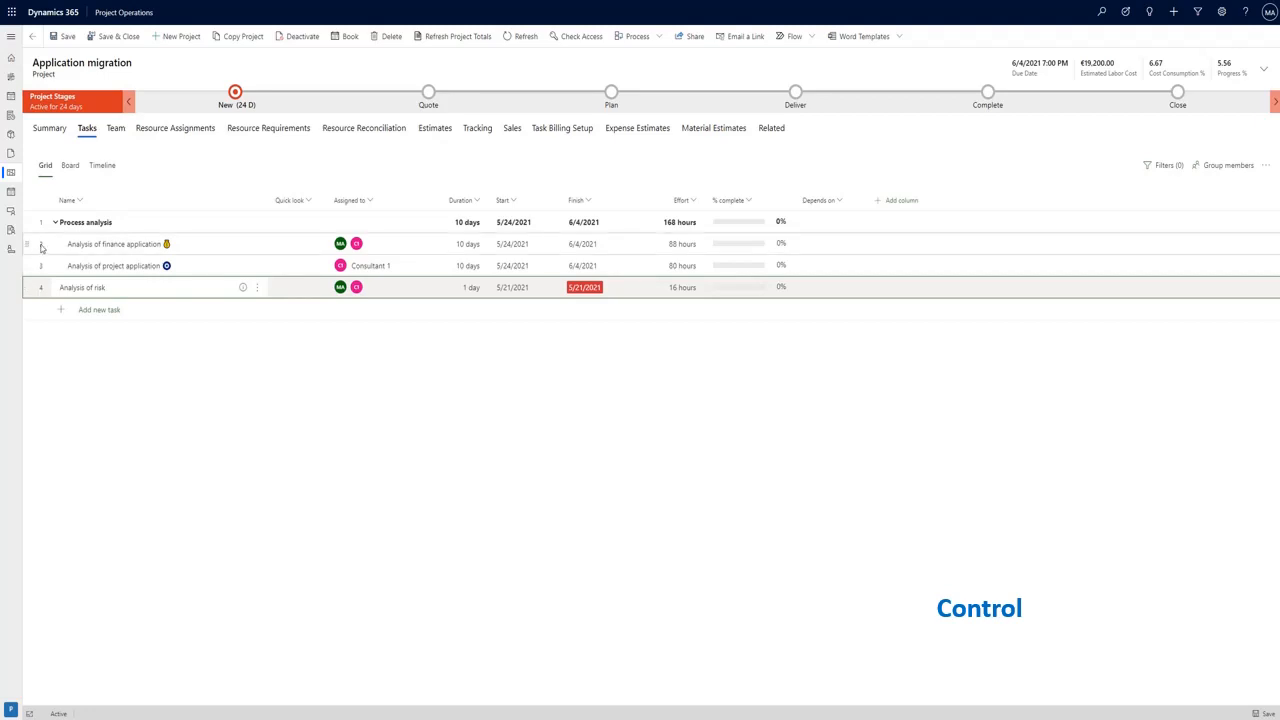
{"action": "left_click", "coordinate": [41, 246], "text": "ctrl"}
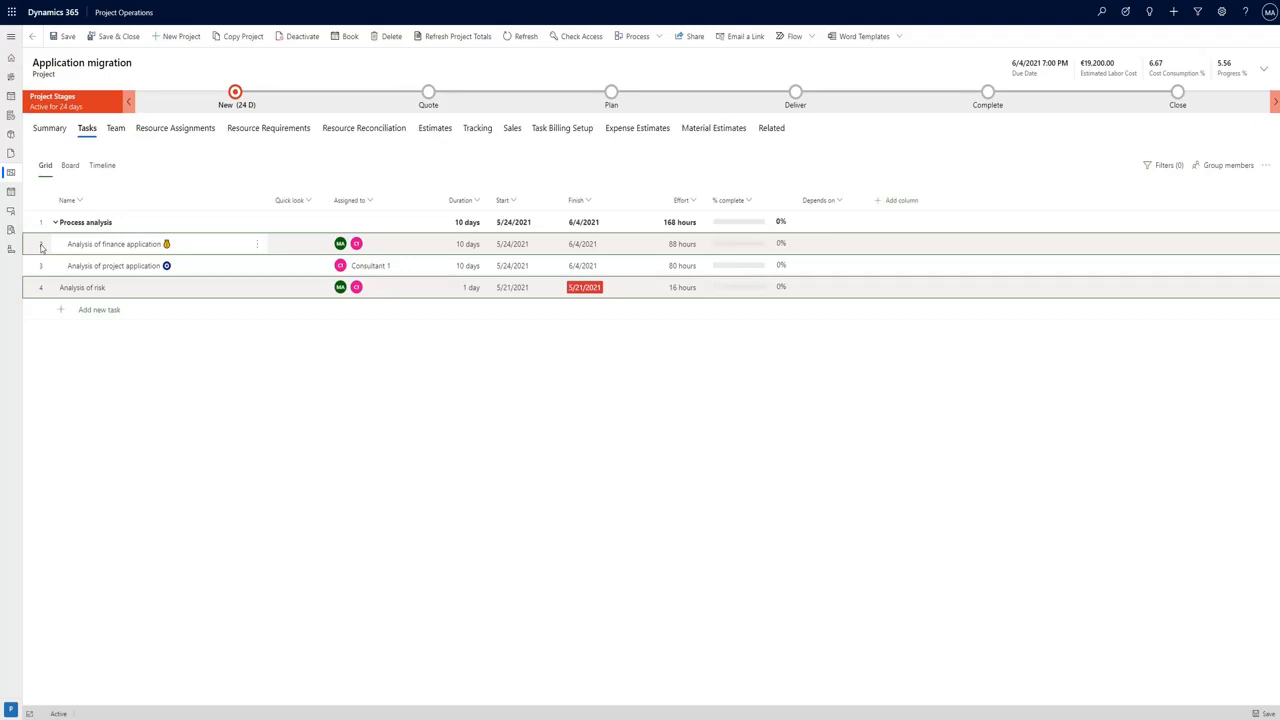
{"action": "key", "text": "ctrl+c"}
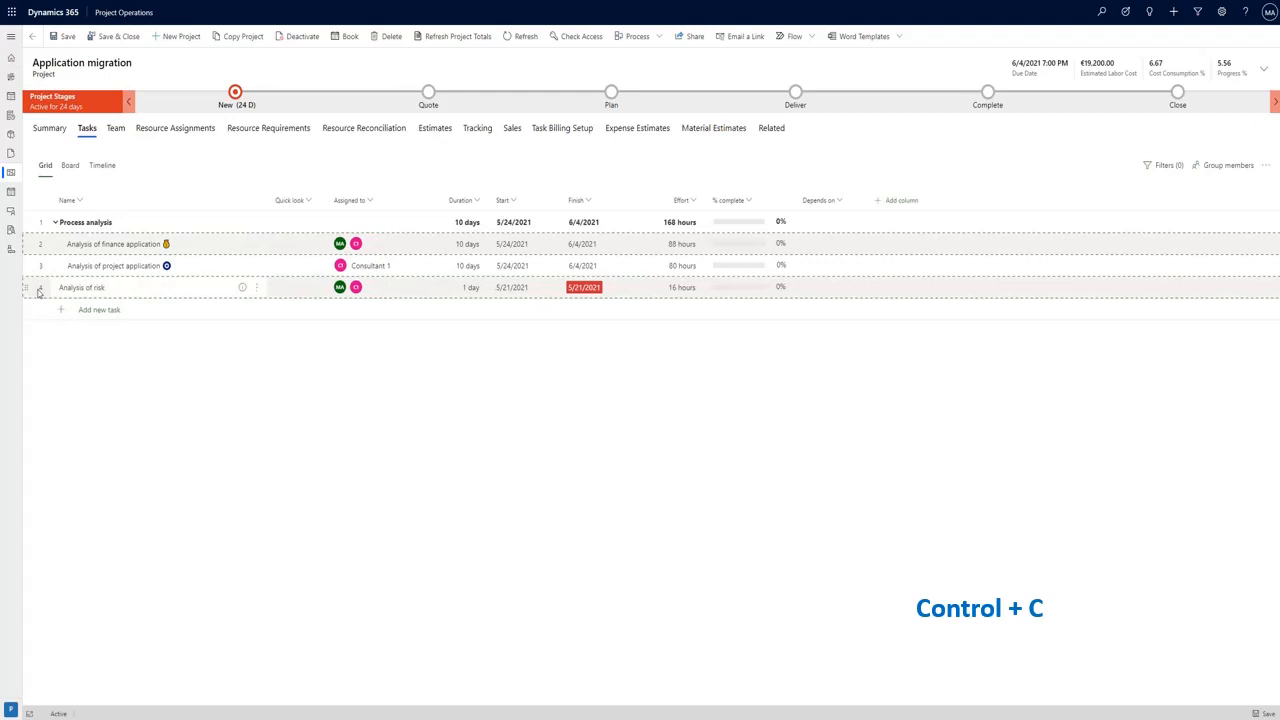
{"action": "key", "text": "ctrl+v"}
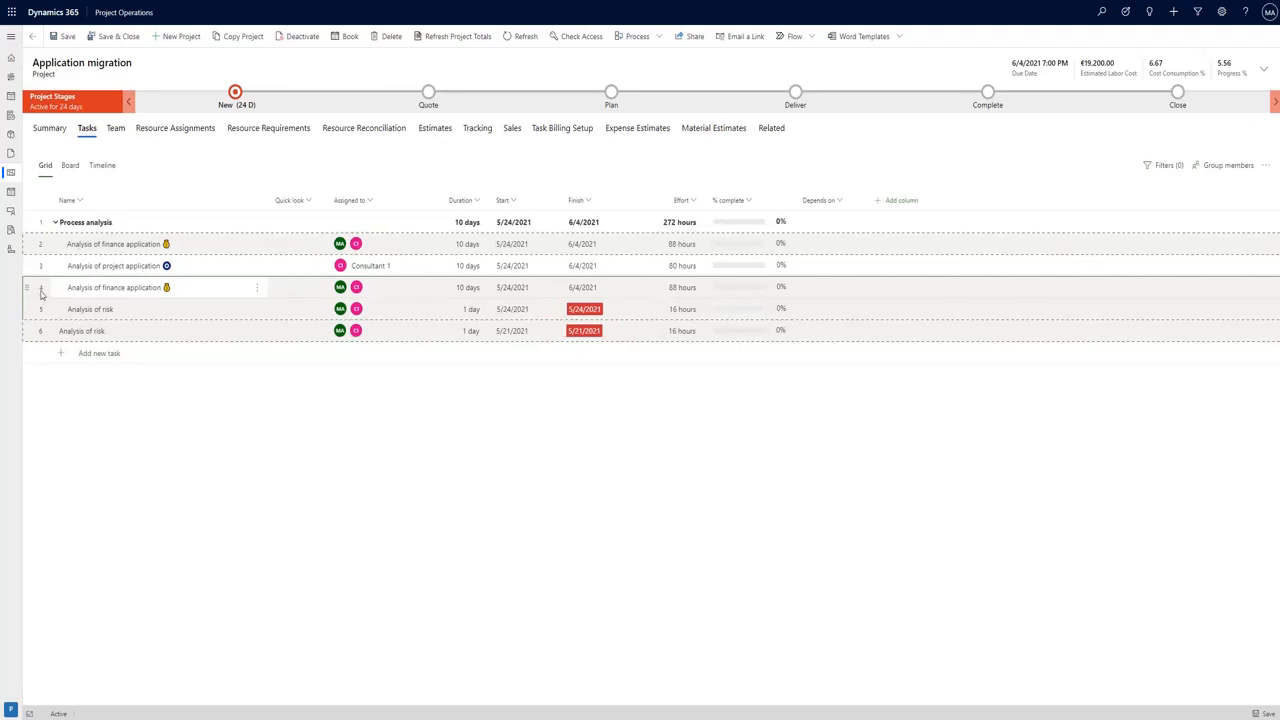
Step: Copy the Process analysis summary task with its subtasks and paste it above the last Analysis of risk task
{"action": "key", "text": "ctrl+x"}
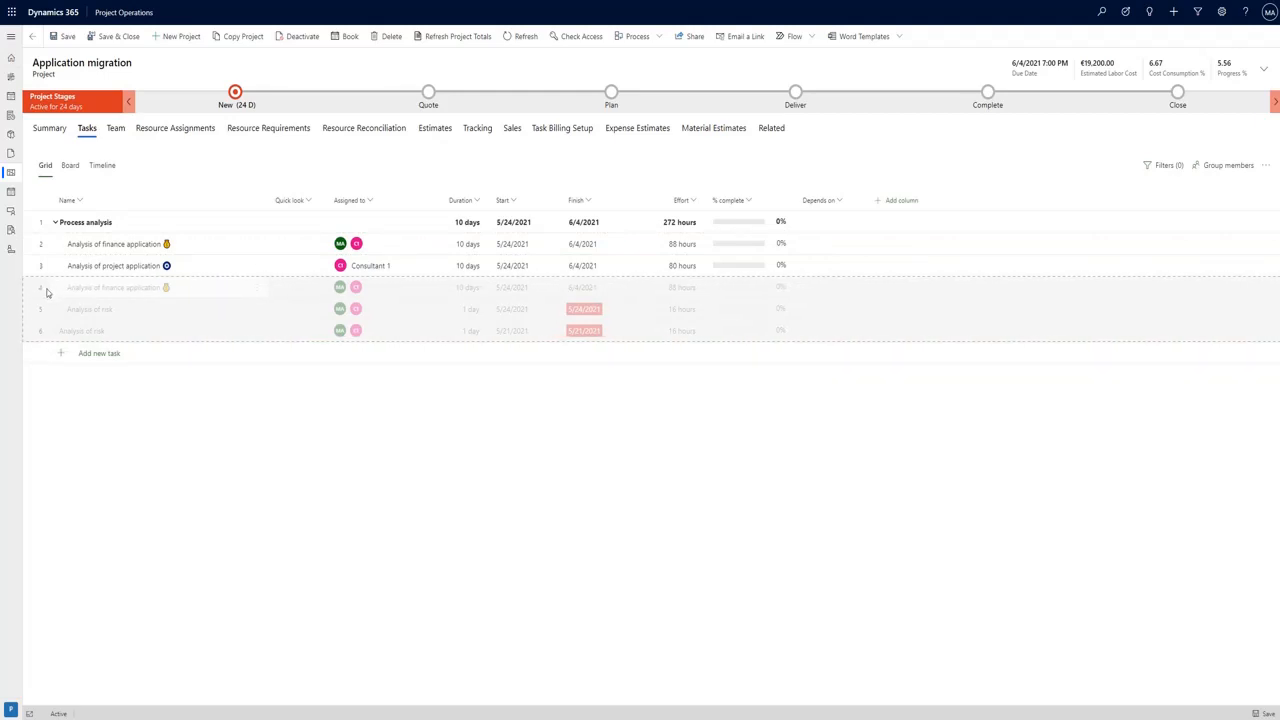
{"action": "left_click", "coordinate": [41, 225]}
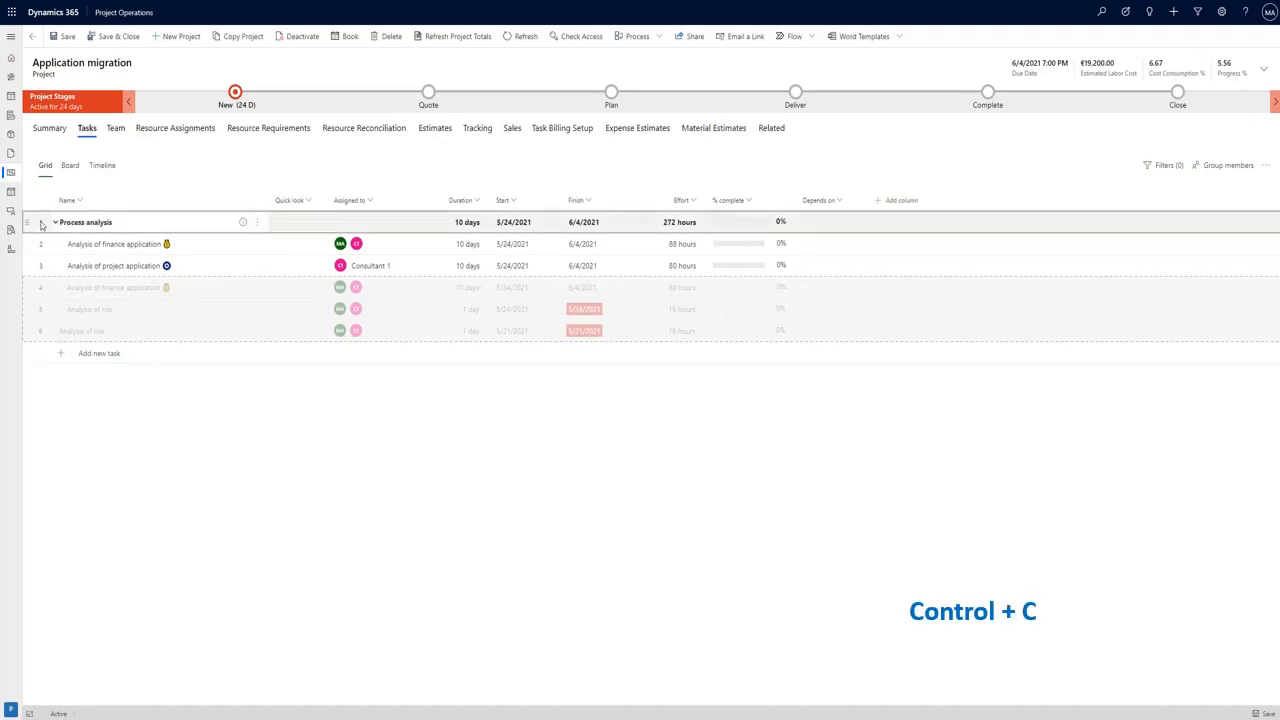
{"action": "key", "text": "ctrl+c"}
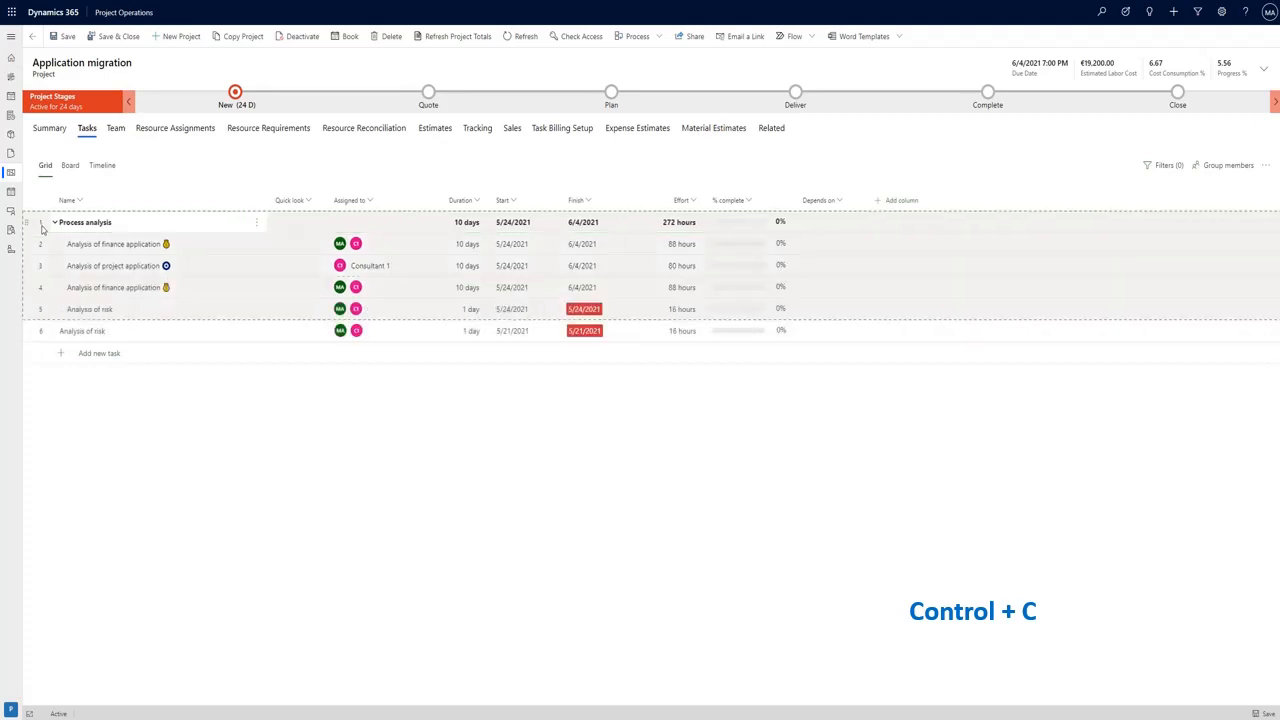
{"action": "left_click", "coordinate": [44, 336]}
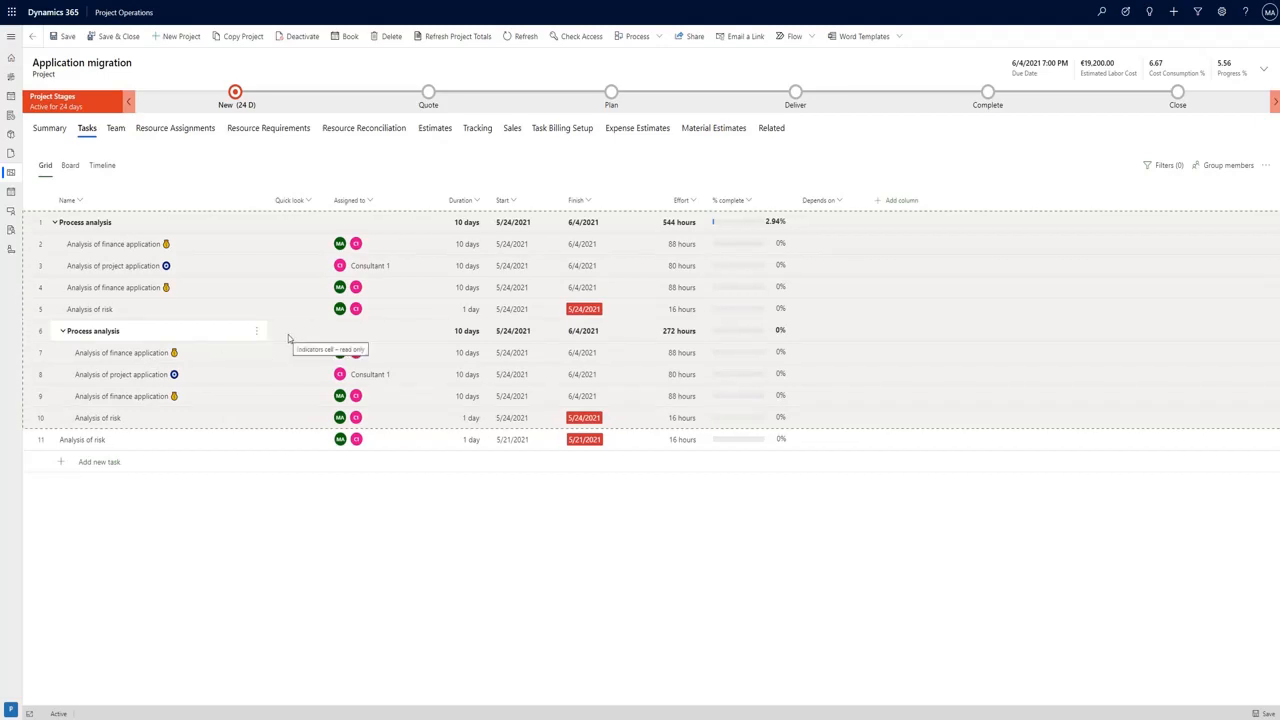
Step: Undo the paste of the Process analysis task group and redo it
{"action": "key", "text": "ctrl+z"}
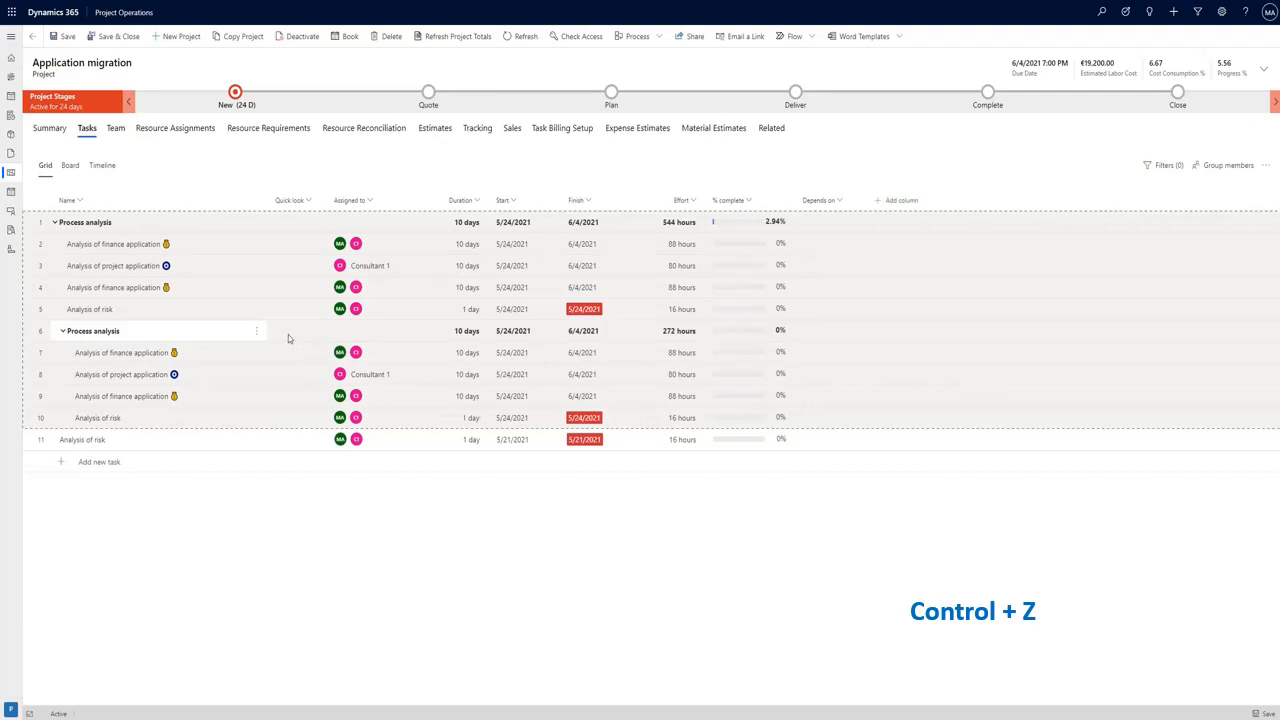
{"action": "key", "text": "ctrl+z"}
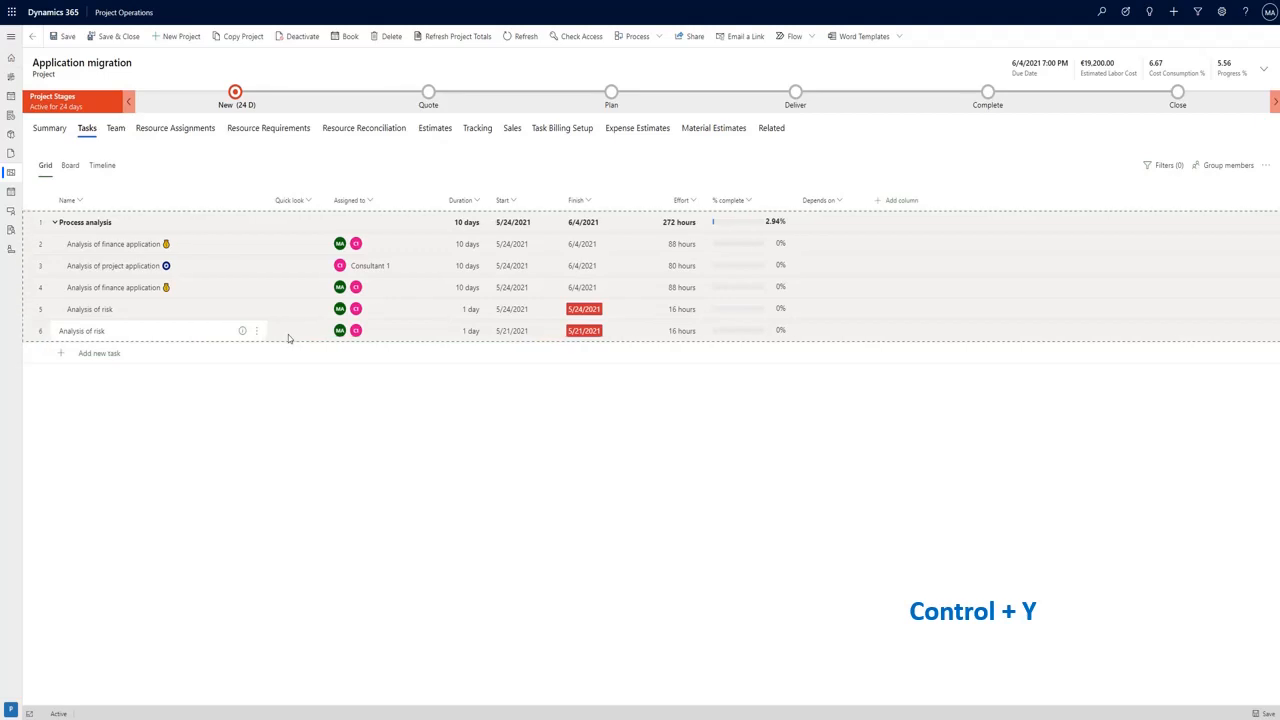
{"action": "key", "text": "ctrl+y"}
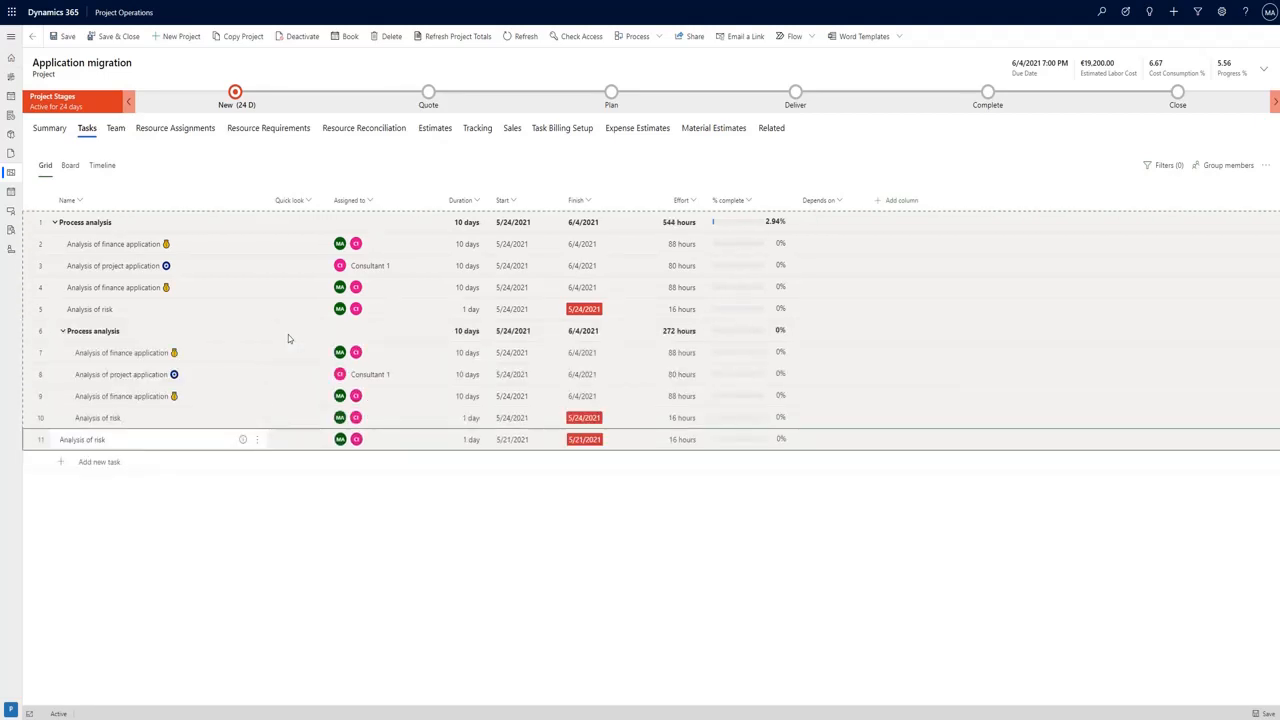
Step: Insert a new task above the last Analysis of risk task and replace its placeholder name with two safety vest emojis
{"action": "left_click", "coordinate": [179, 440]}
{"action": "key", "text": "Insert"}
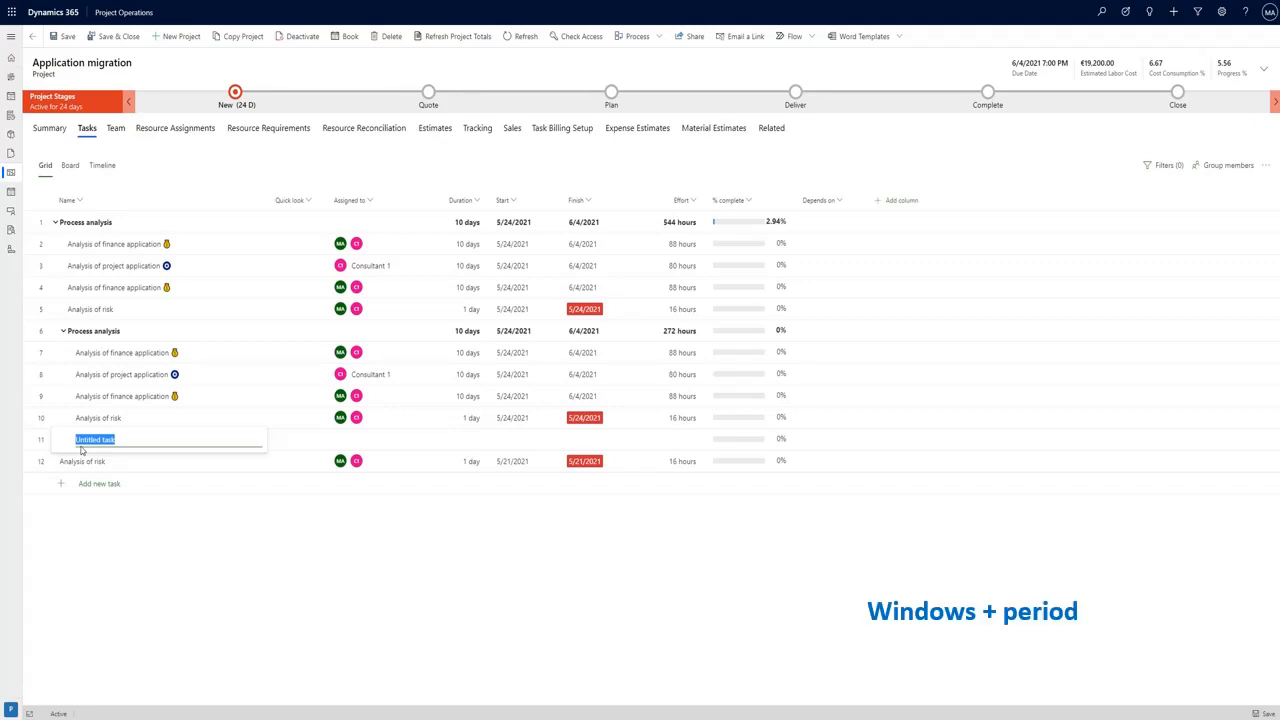
{"action": "key", "text": "super+period"}
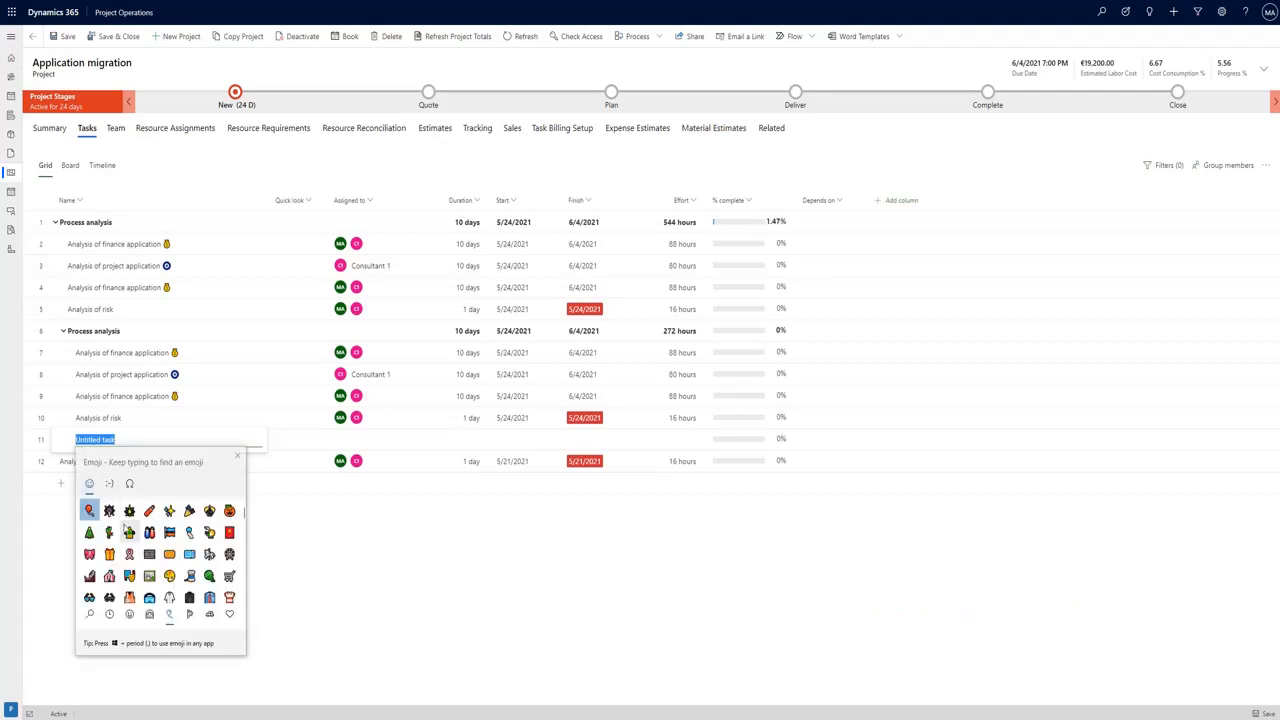
{"action": "scroll", "coordinate": [130, 553], "scroll_direction": "down", "scroll_amount": 2}
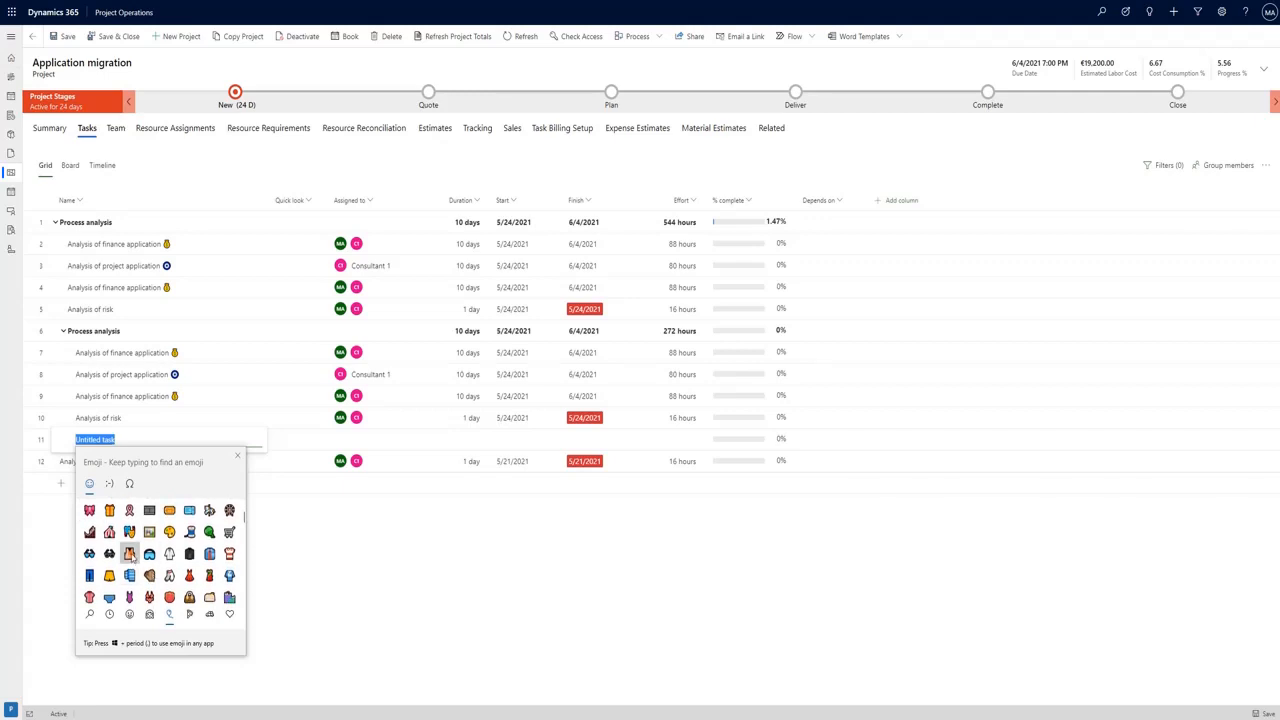
{"action": "left_click", "coordinate": [130, 553]}
{"action": "left_click", "coordinate": [139, 553]}
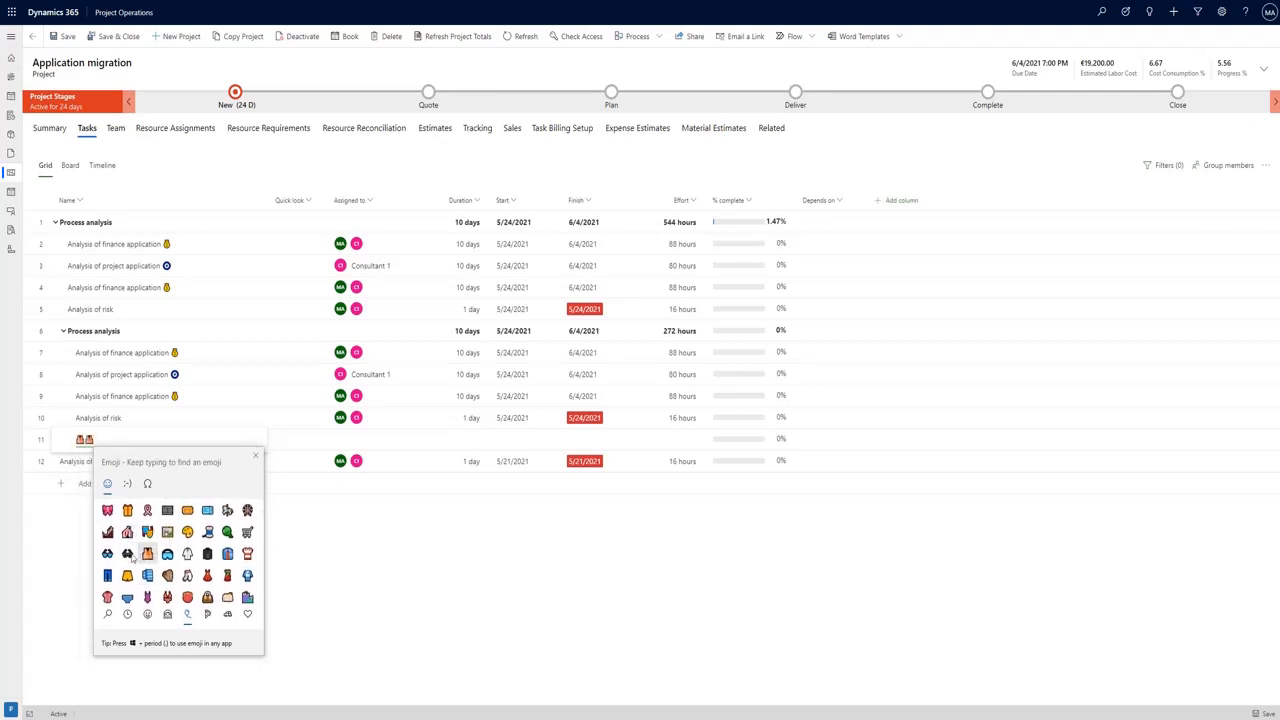
Step: Add the text "Analysis of safety" after the emojis in the new task's name
{"action": "left_click", "coordinate": [104, 442]}
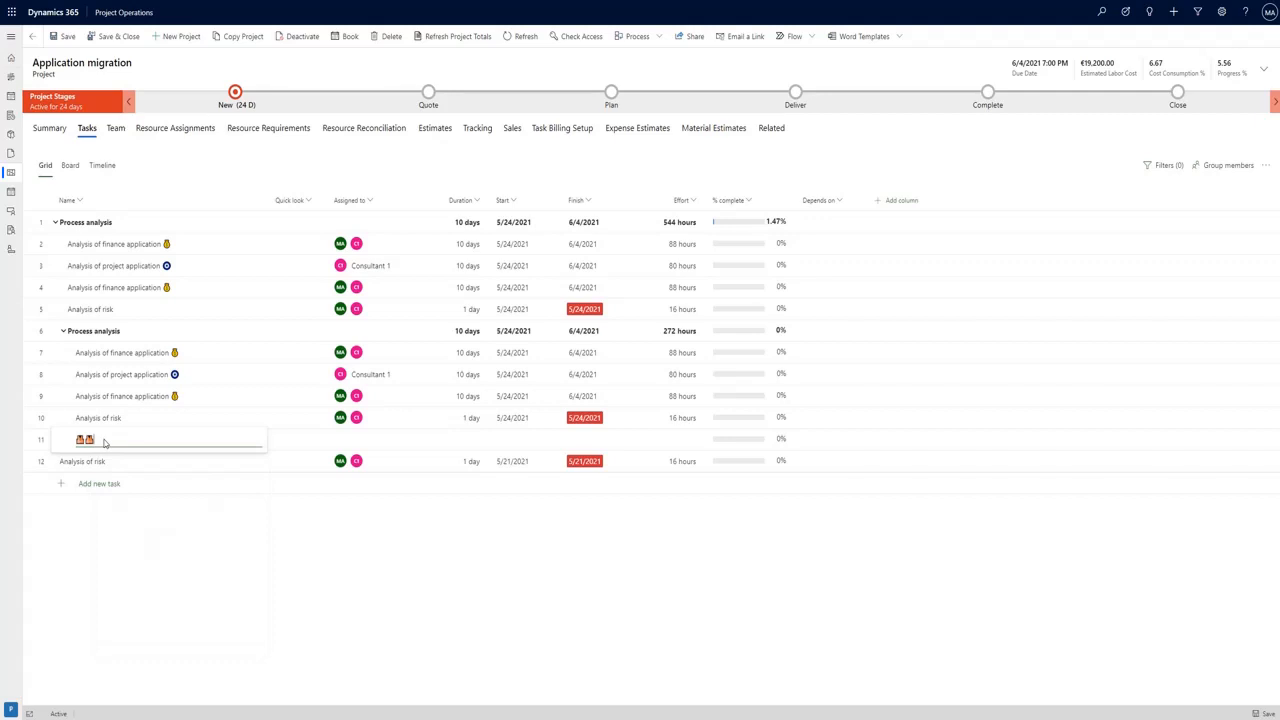
{"action": "type", "text": "An"}
{"action": "type", "text": "aly"}
{"action": "type", "text": "sis"}
{"action": "type", "text": " of r"}
{"action": "type", "text": "ety"}
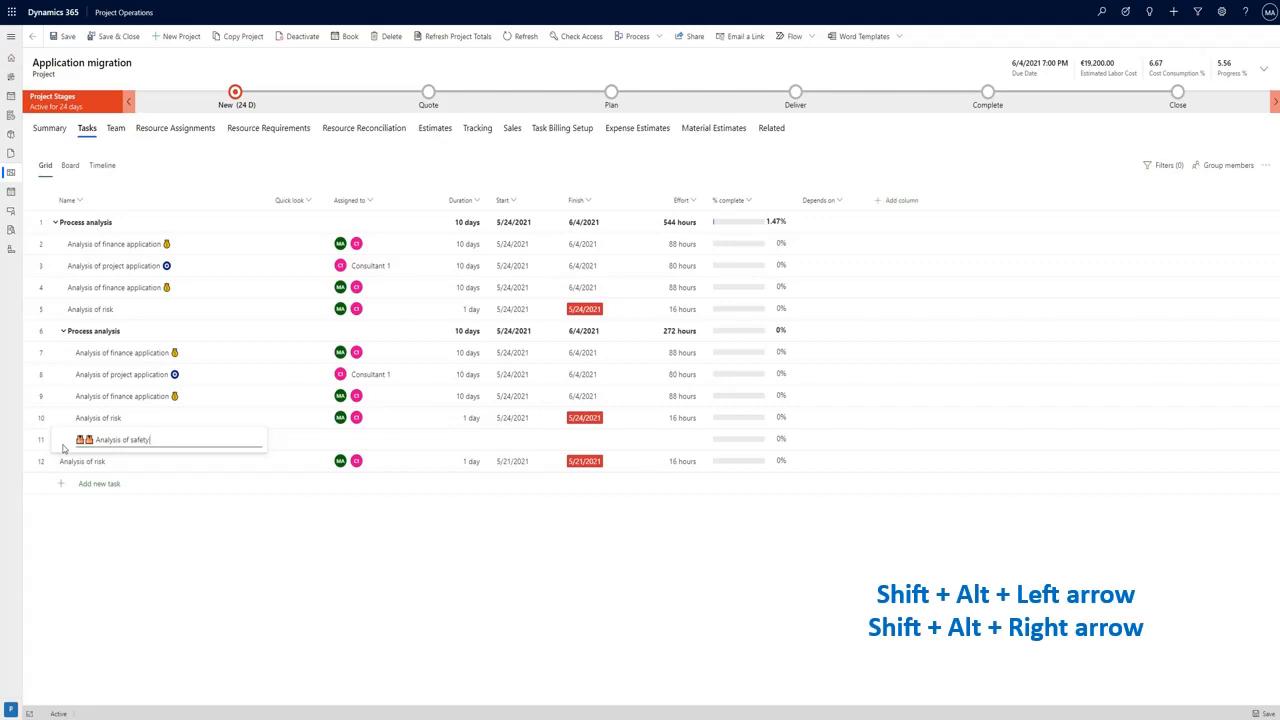
Step: Indent the Analysis of safety task under Analysis of risk, promote it one level, and indent it again as a subtask
{"action": "key", "text": "shift+alt+Right"}
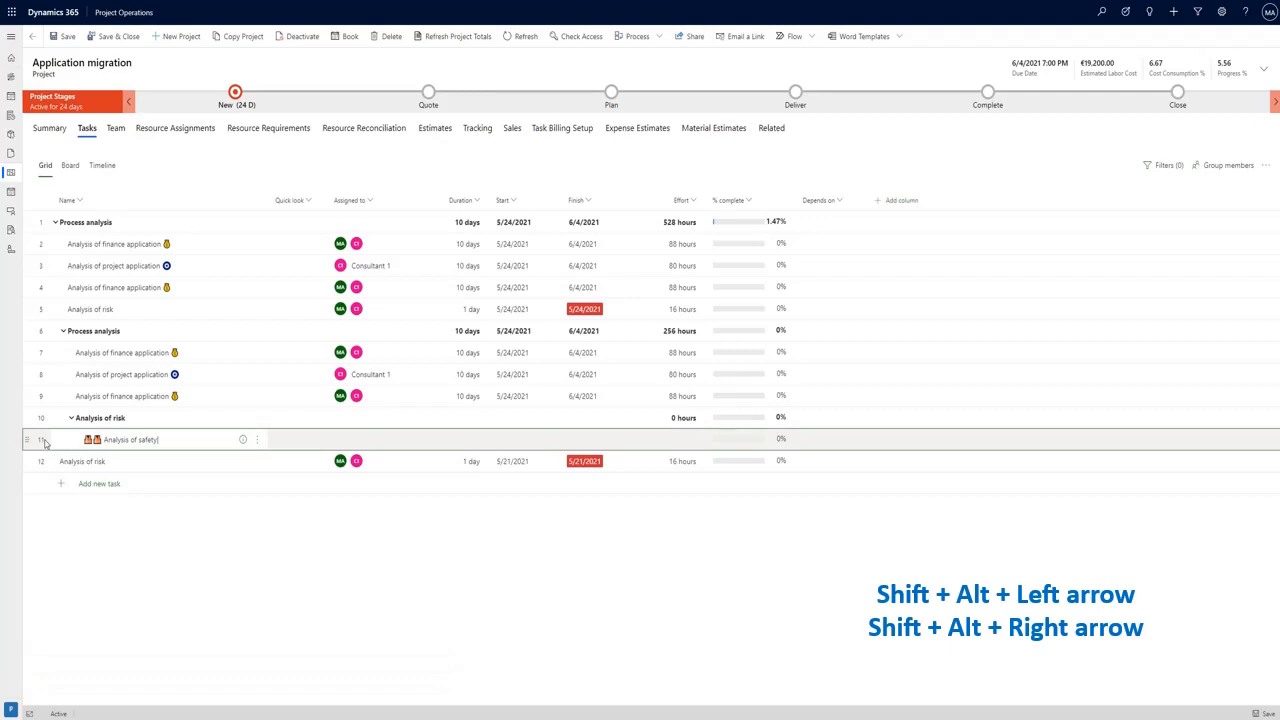
{"action": "key", "text": "shift+alt+Left"}
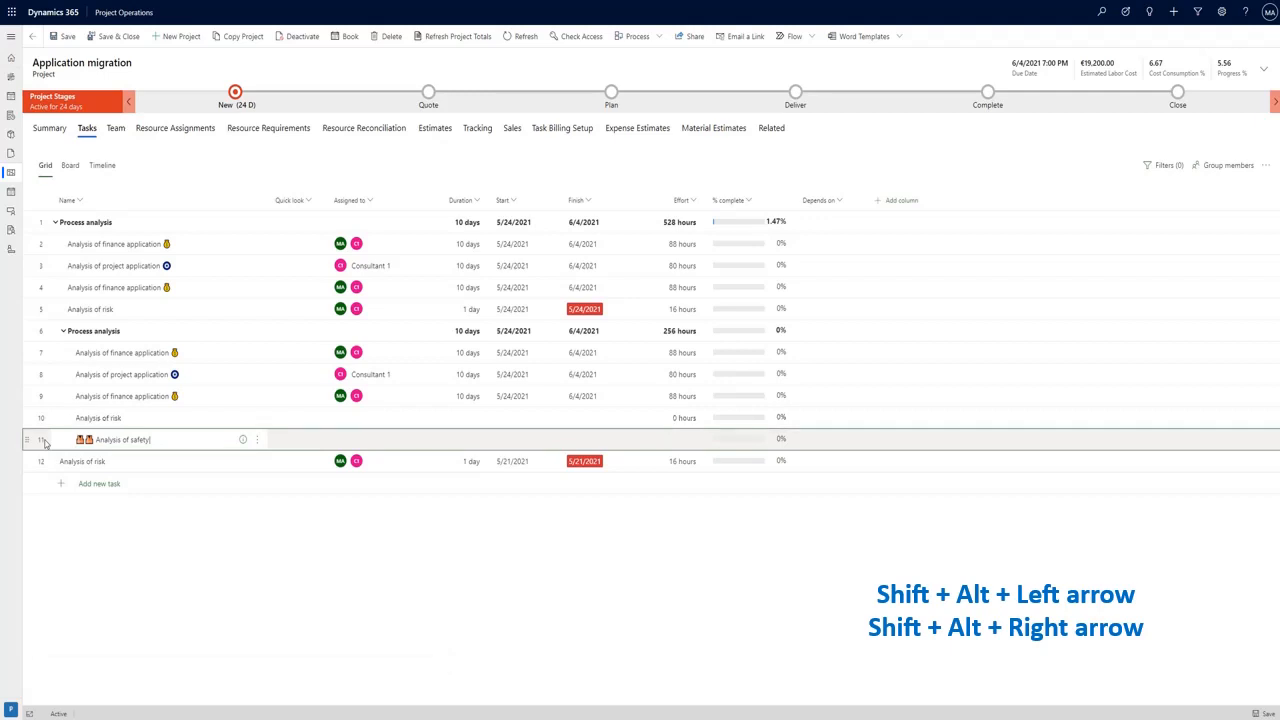
{"action": "key", "text": "shift+alt+Right"}
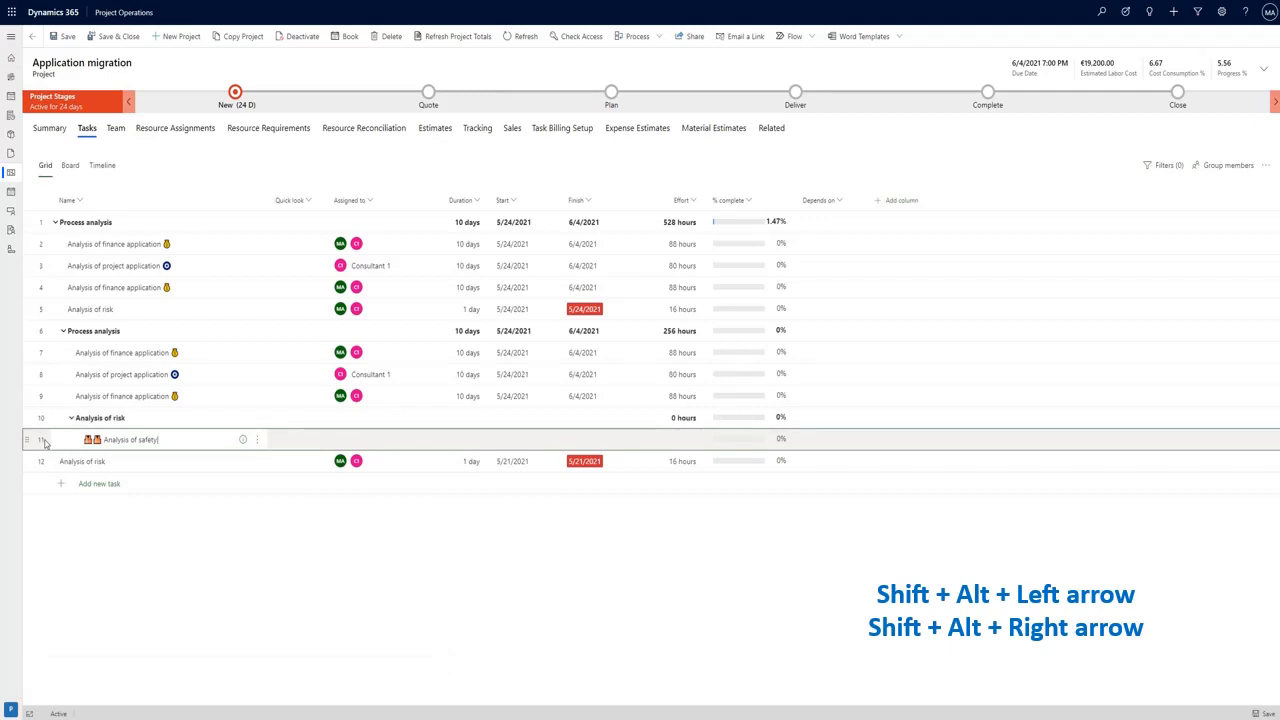
Step: Make the Analysis of project application and Analysis of finance application tasks in rows 8 and 9 subtasks of the row 7 task
{"action": "left_click_drag", "start_coordinate": [64, 442], "coordinate": [97, 444]}
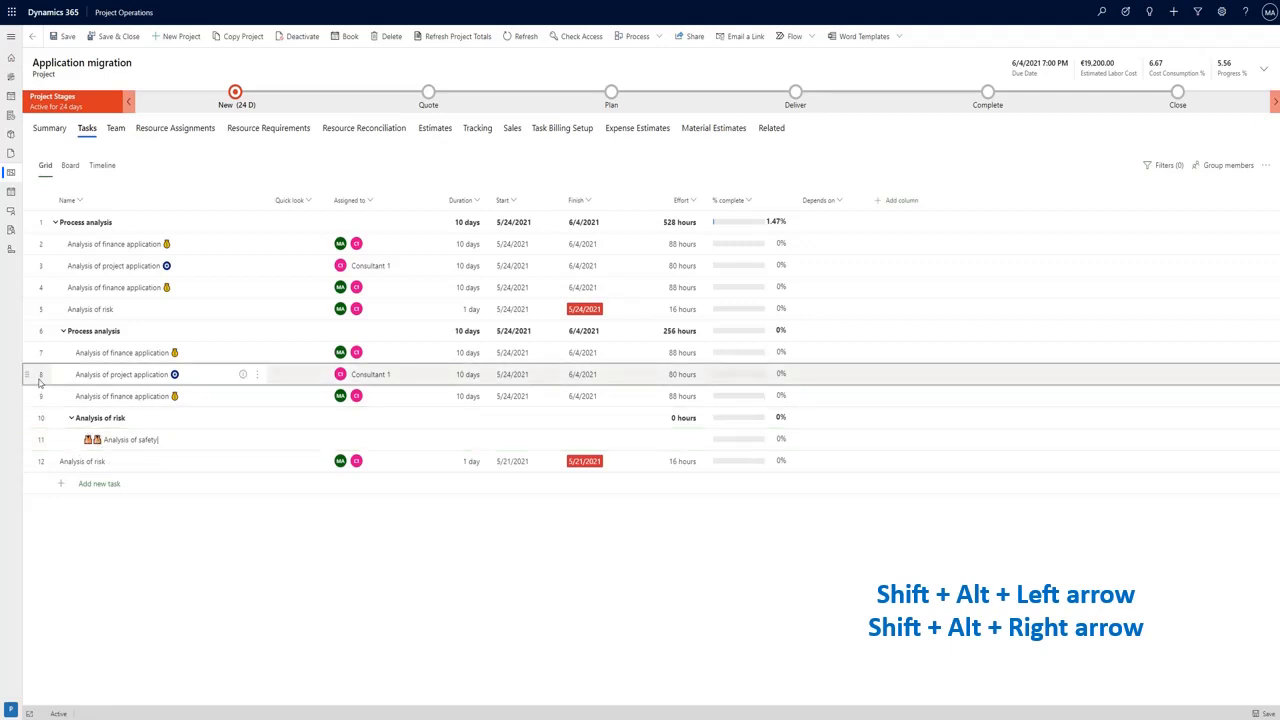
{"action": "left_click", "coordinate": [42, 398], "text": "shift"}
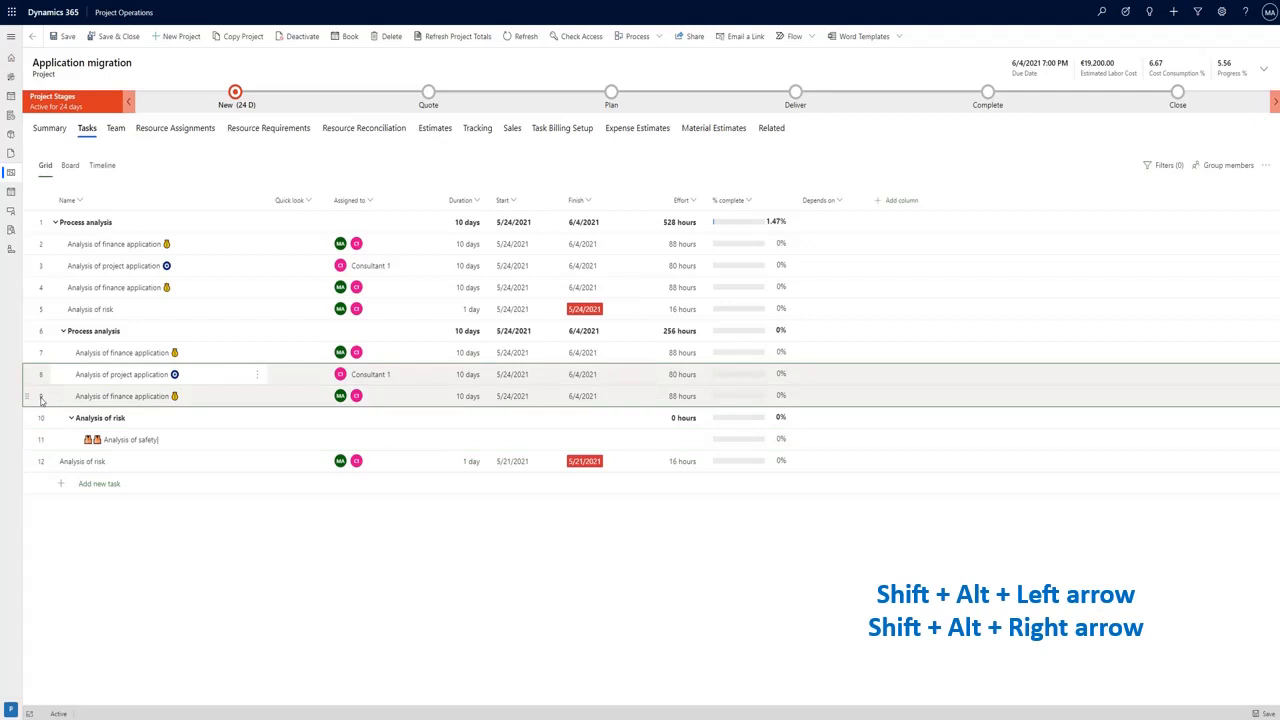
{"action": "key", "text": "shift+alt+Right"}
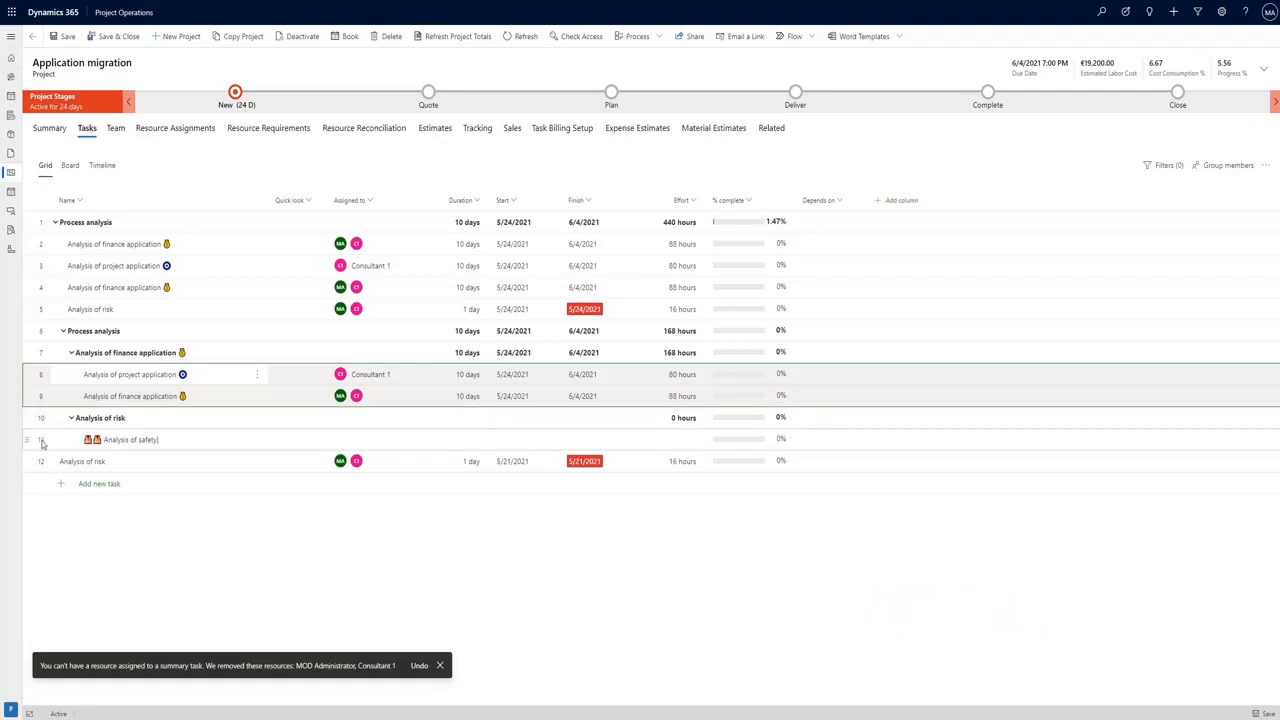
Step: Delete the Analysis of safety task from the task list
{"action": "left_click", "coordinate": [42, 441]}
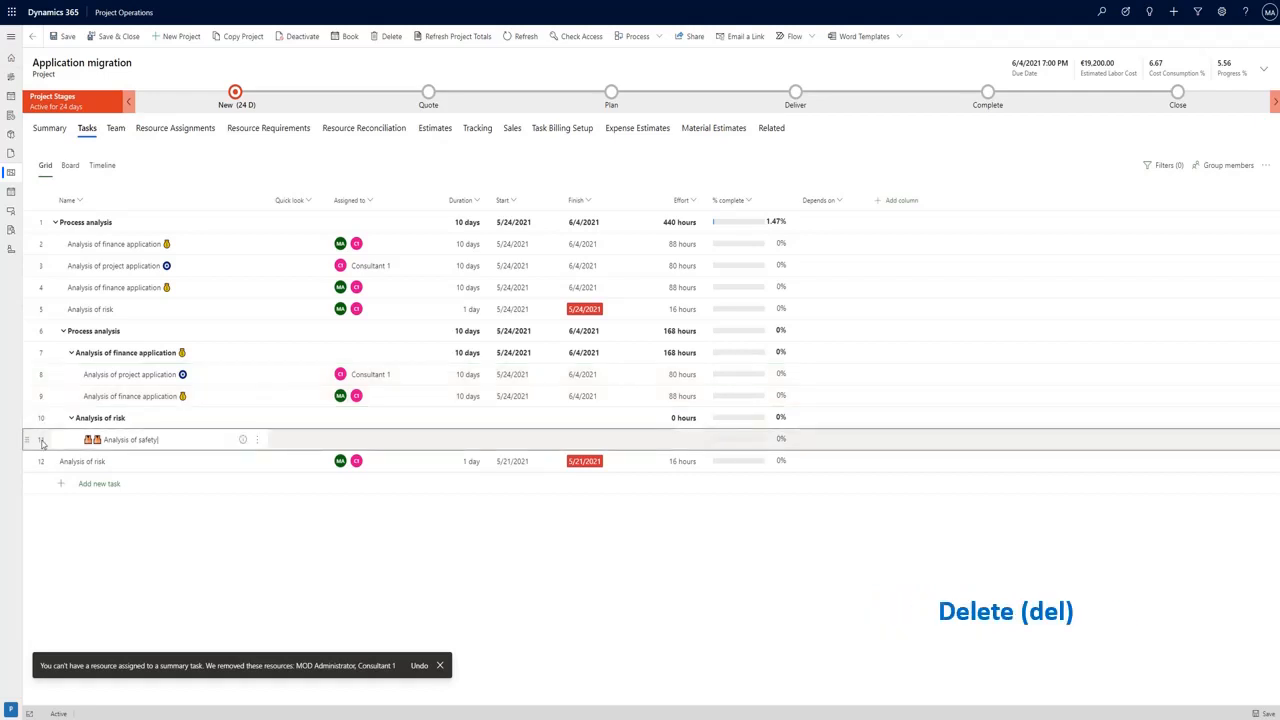
{"action": "key", "text": "Delete"}
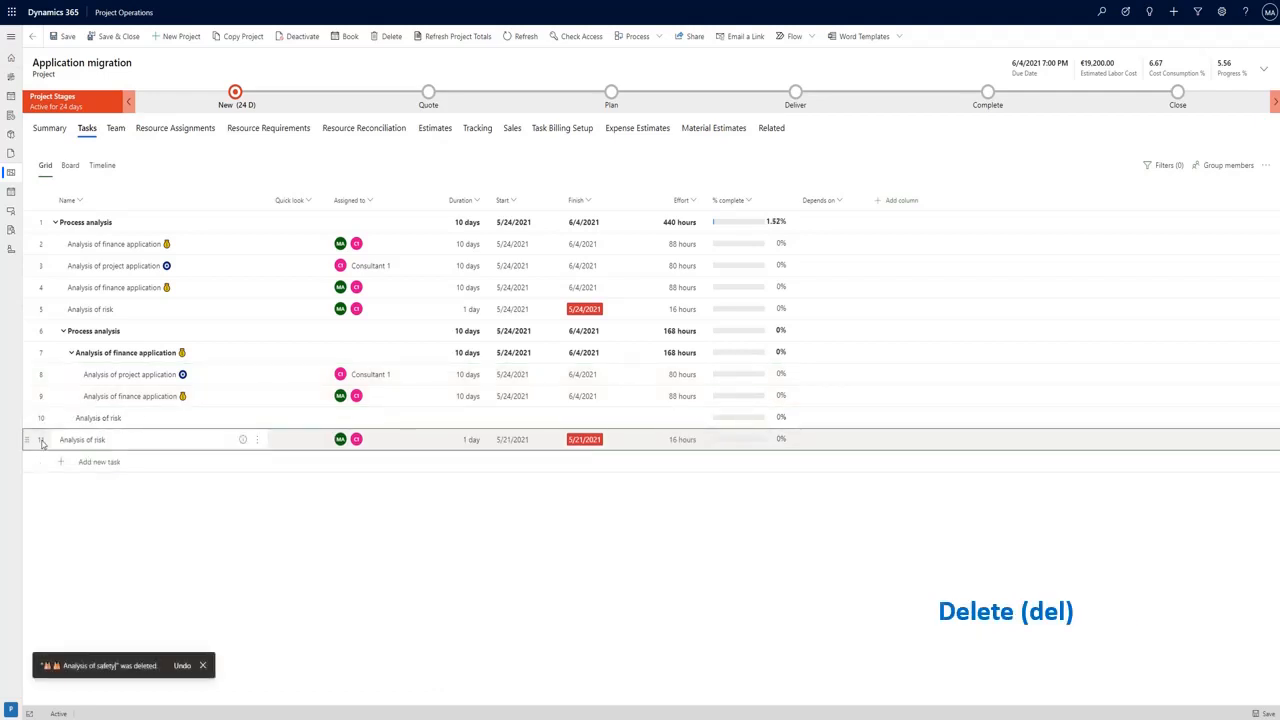
{"action": "left_click", "coordinate": [82, 422]}
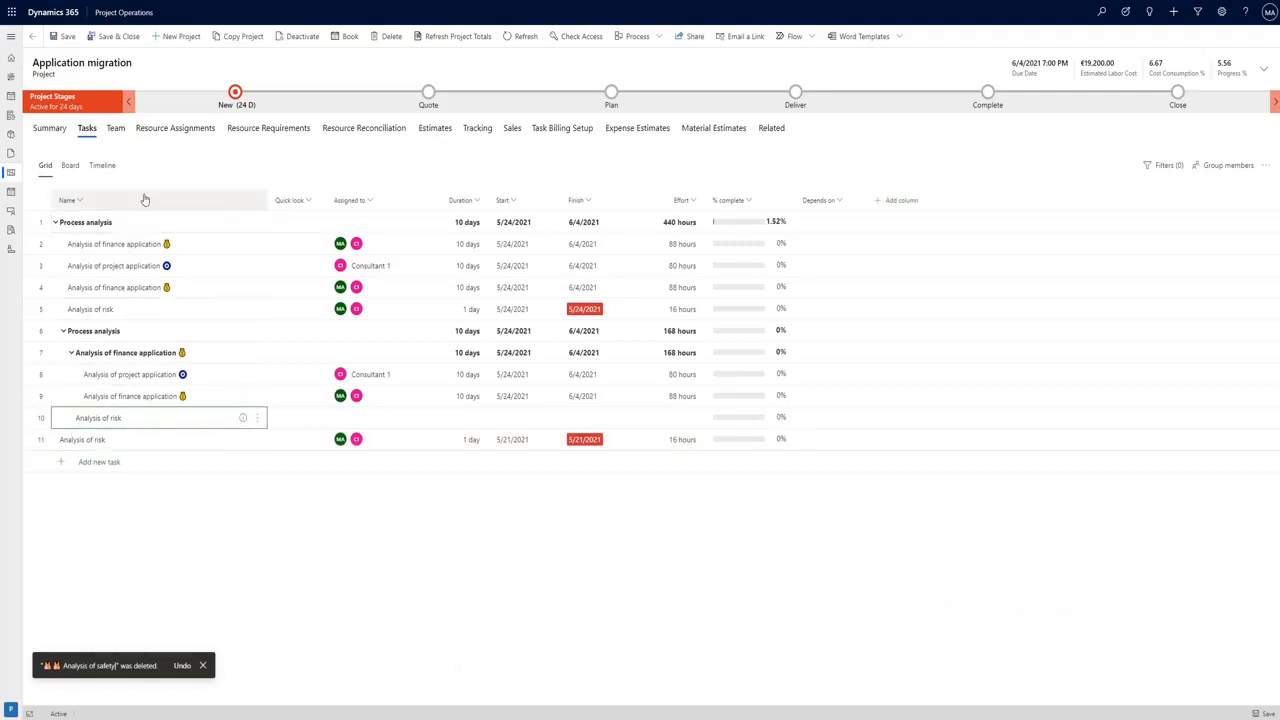
Step: Switch to the Timeline view, show the task options for rows 8 and 9, and view the details of Analysis of project application
{"action": "left_click", "coordinate": [104, 166]}
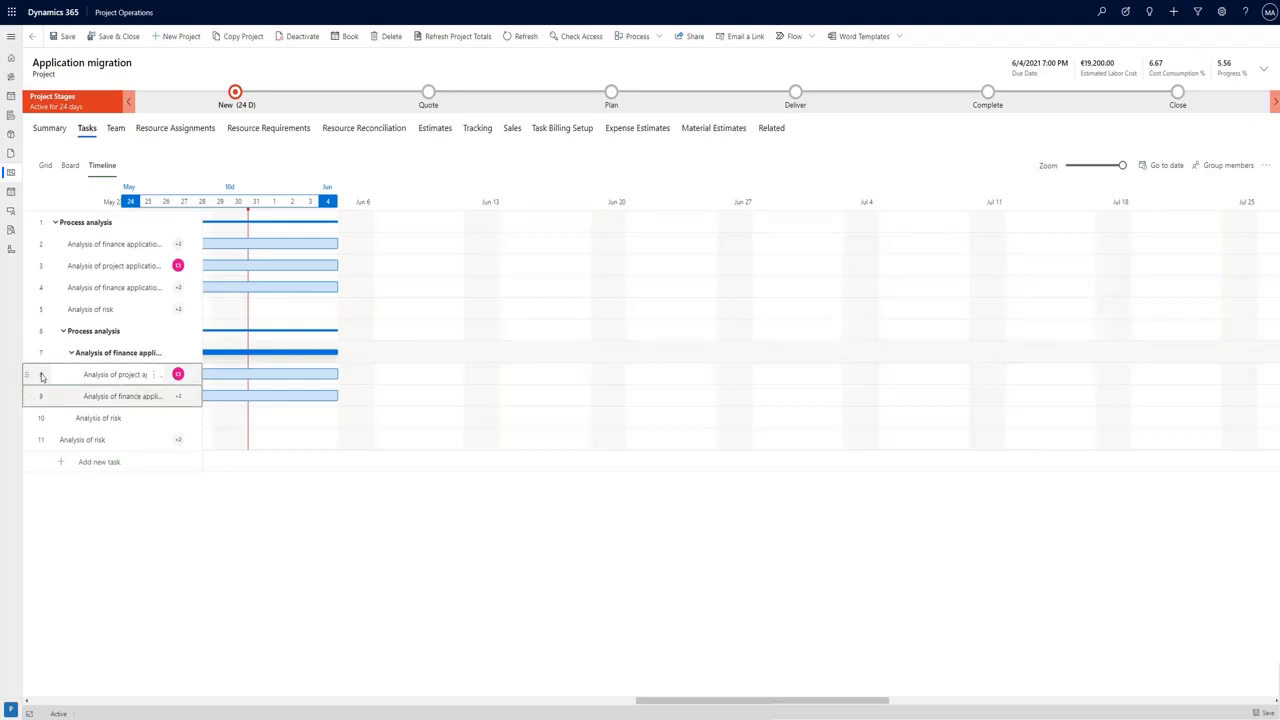
{"action": "key", "text": "alt+m"}
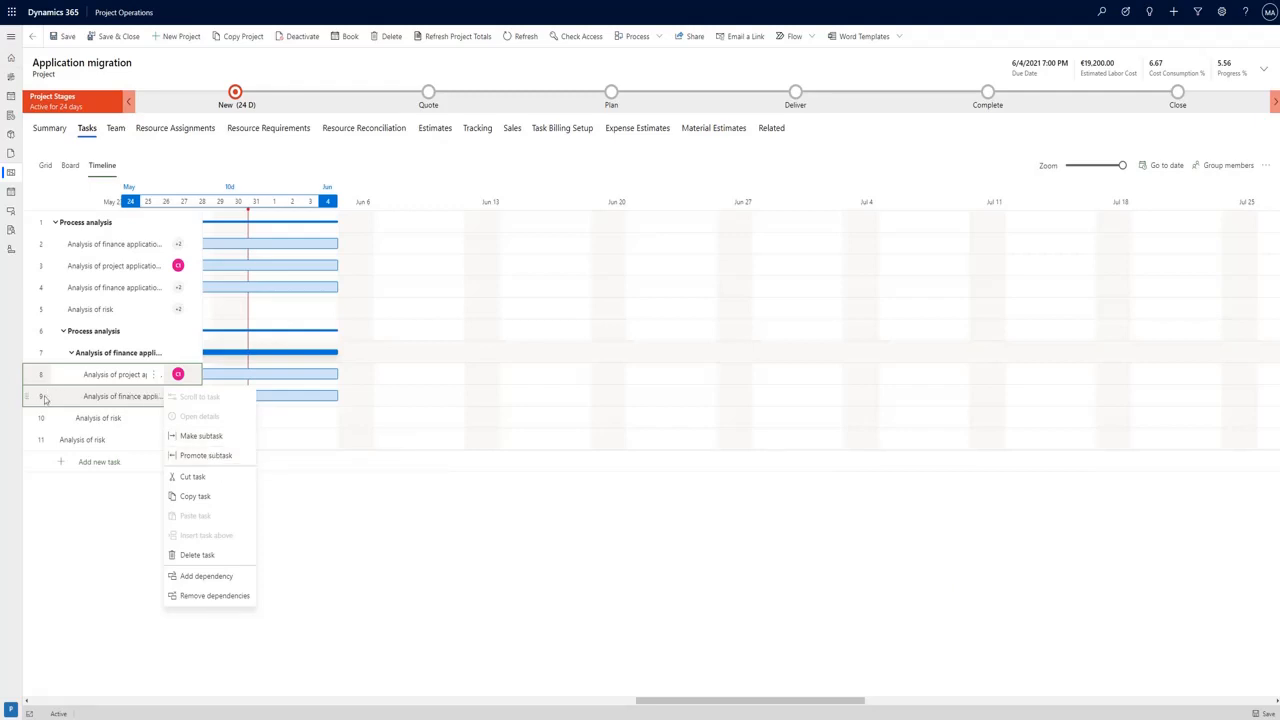
{"action": "key", "text": "alt+i"}
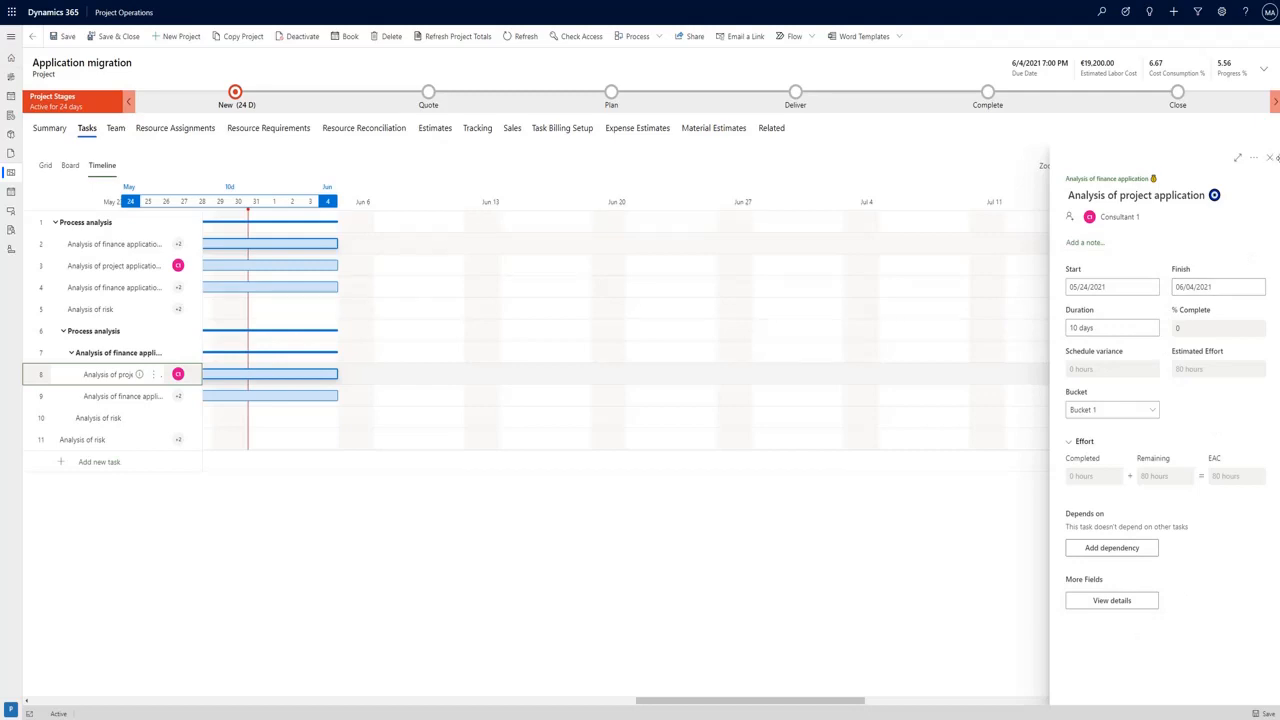
{"action": "left_click", "coordinate": [1271, 159]}
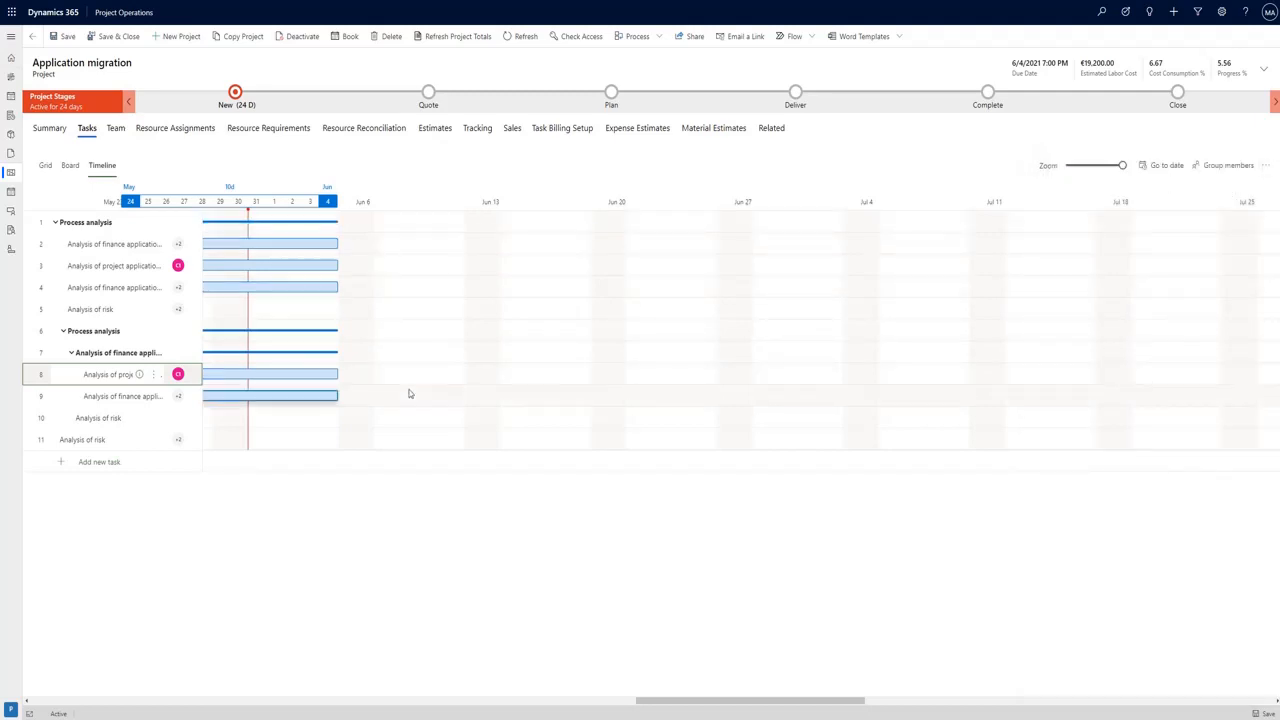
Step: Add a dependency between Analysis of project application and Analysis of finance application in rows 8 and 9, and remove that dependency again
{"action": "left_click", "coordinate": [41, 398], "text": "shift"}
{"action": "key", "text": "ctrl+F2"}
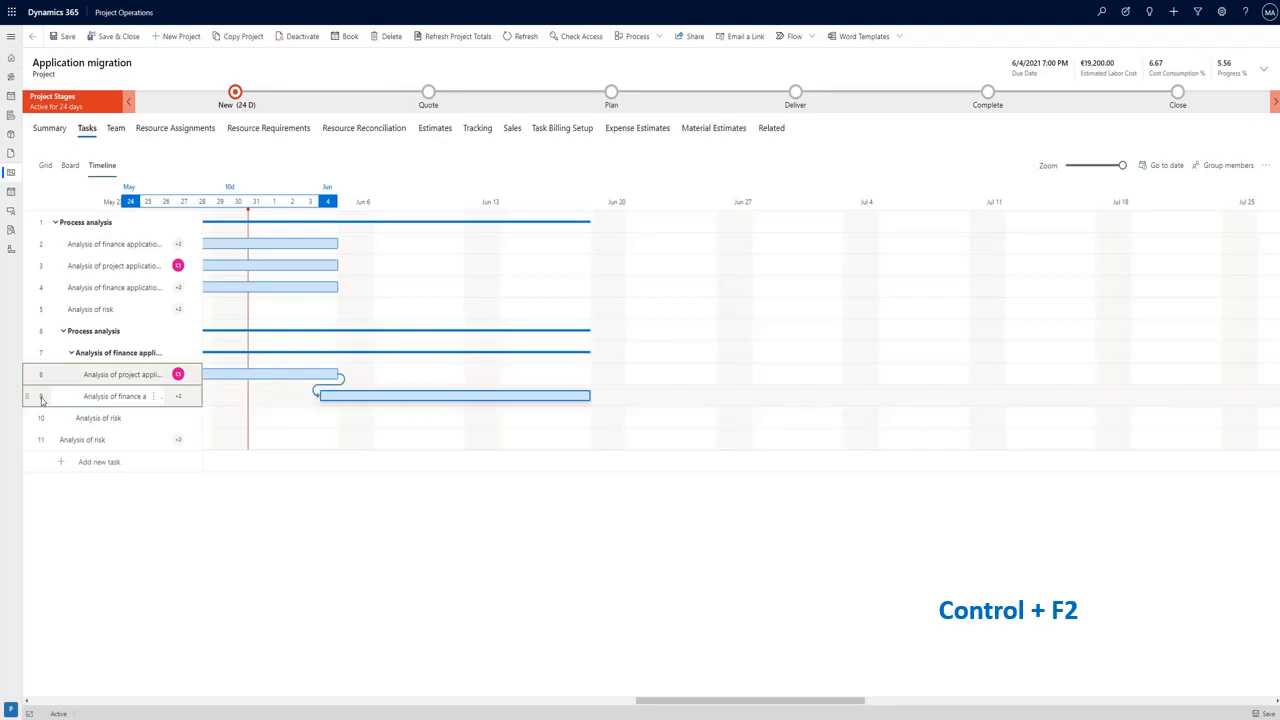
{"action": "key", "text": "ctrl+shift+F2"}
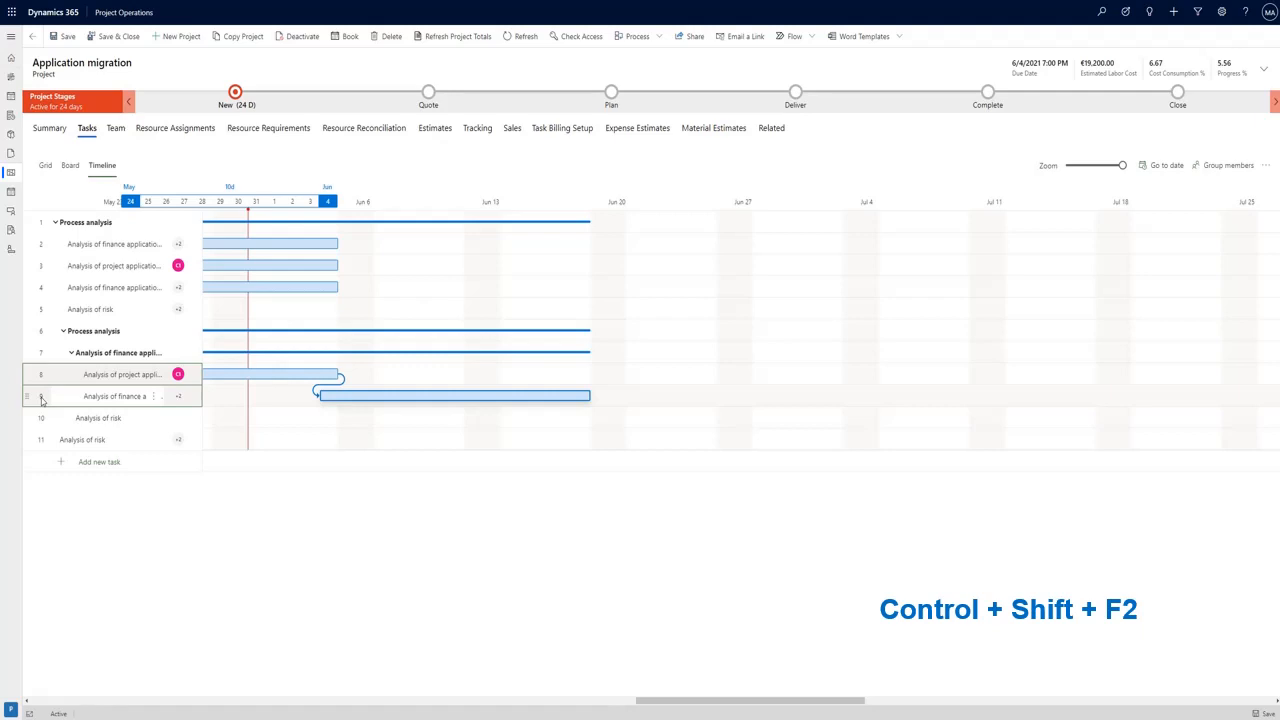